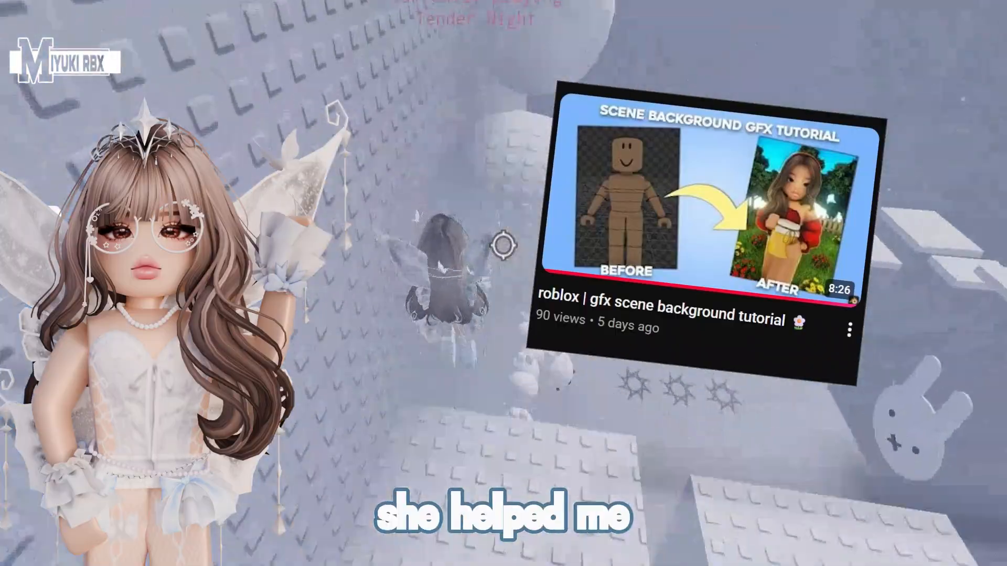
{"action": "key", "text": "w"}
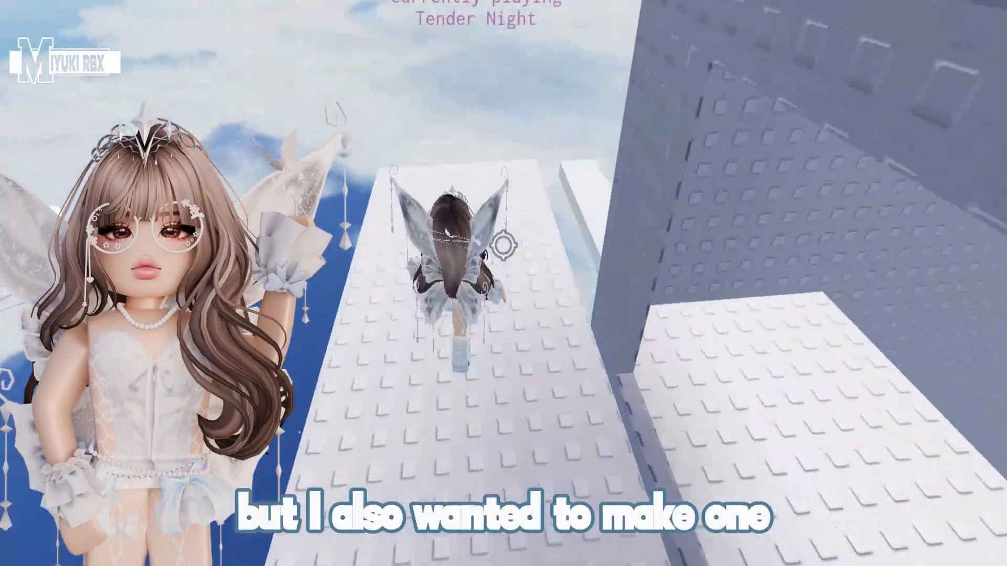
{"action": "key", "text": "w"}
{"action": "key", "text": "w"}
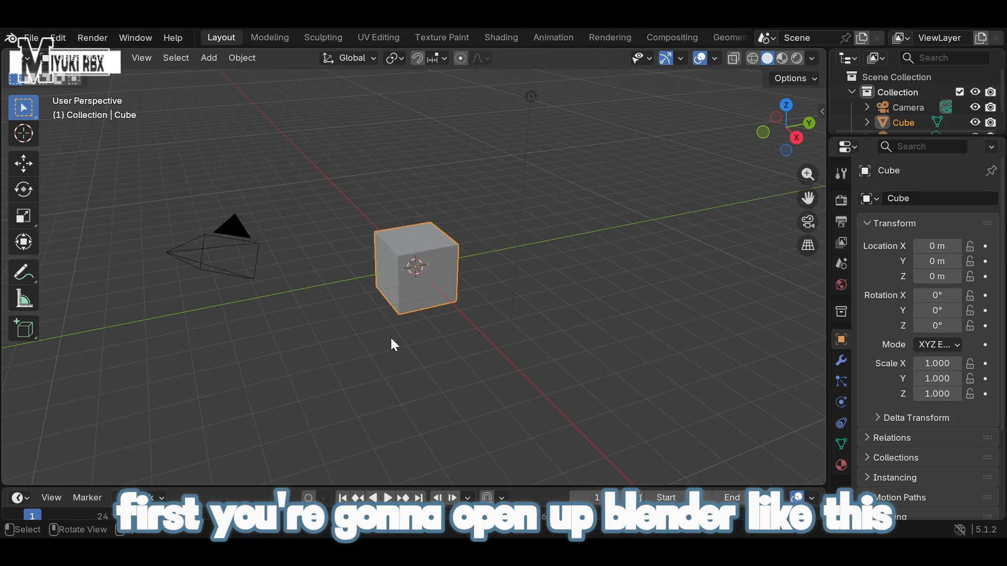
Delete all default objects from the scene: the camera, cube and light.
{"action": "key", "text": "a"}
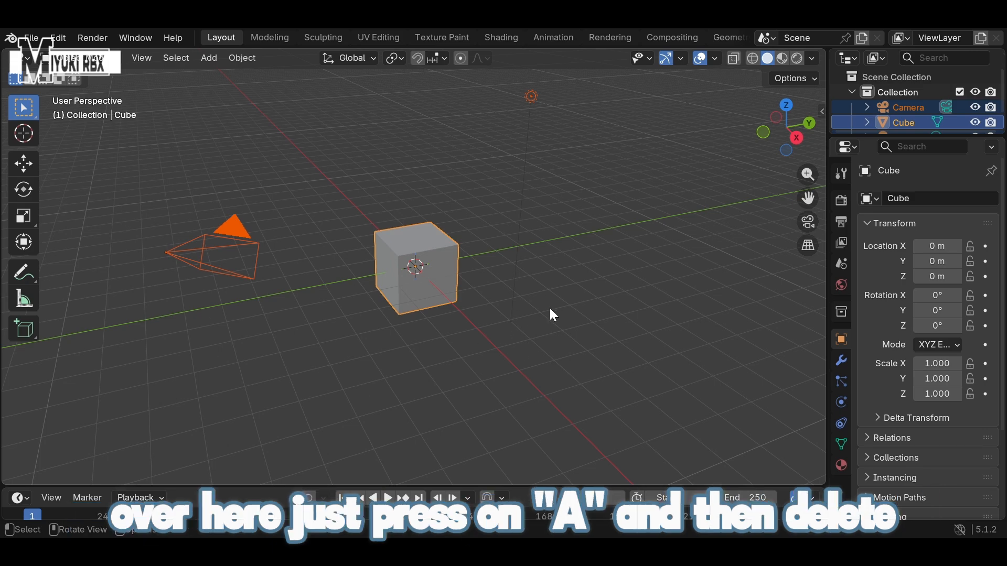
{"action": "key", "text": "x"}
{"action": "left_click", "coordinate": [530, 312]}
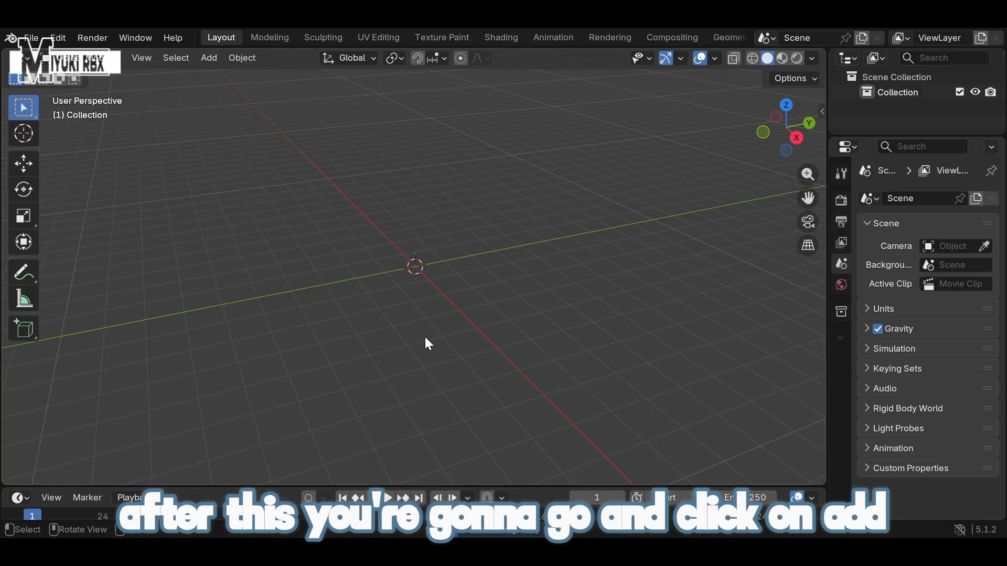
Add a plane mesh at the origin and scale it up uniformly to about 4.98.
{"action": "left_click", "coordinate": [215, 59]}
{"action": "mouse_move", "coordinate": [227, 79]}
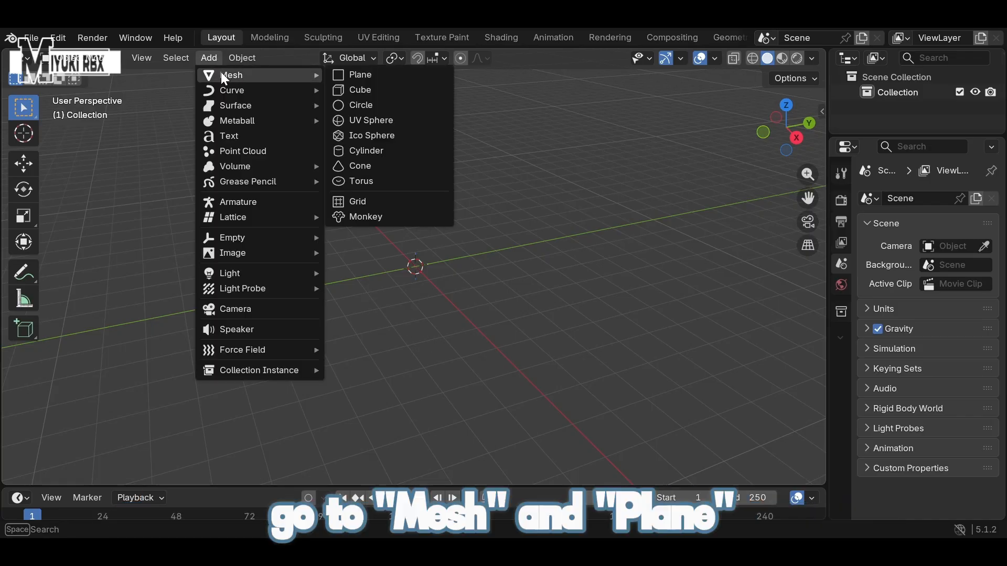
{"action": "left_click", "coordinate": [368, 75]}
{"action": "scroll", "coordinate": [377, 267], "scroll_direction": "up", "scroll_amount": 2}
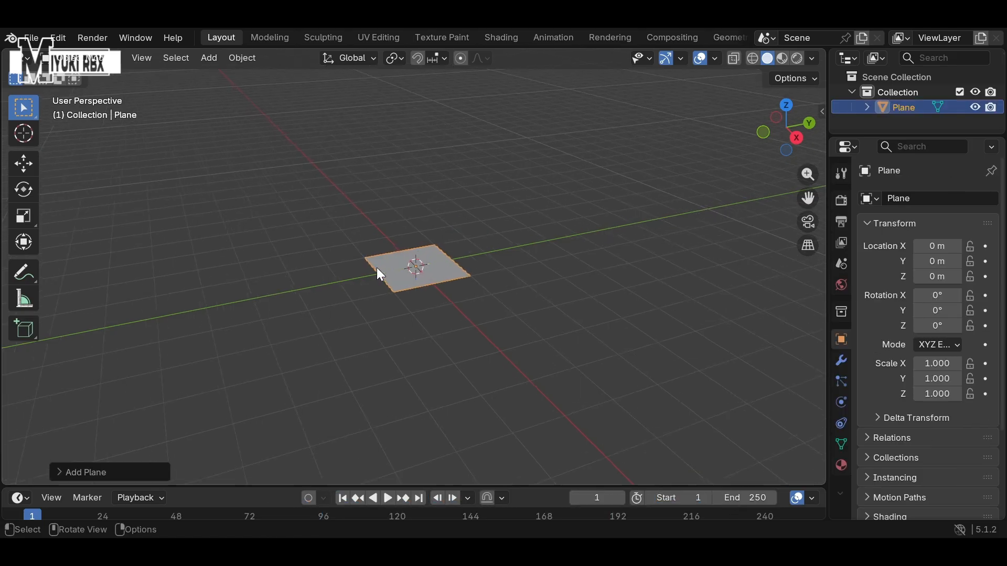
{"action": "middle_click_drag", "start_coordinate": [377, 268], "coordinate": [435, 288]}
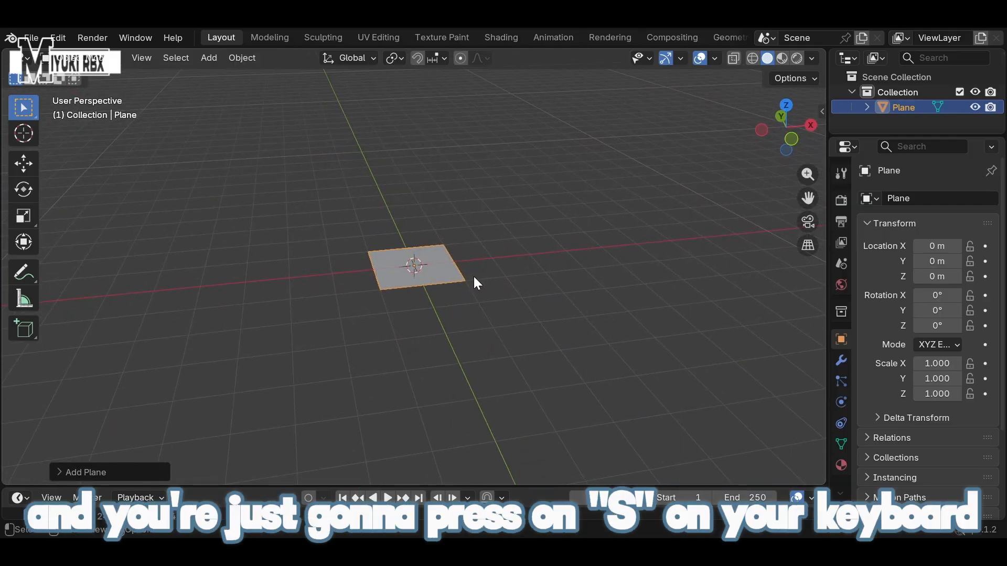
{"action": "key", "text": "s"}
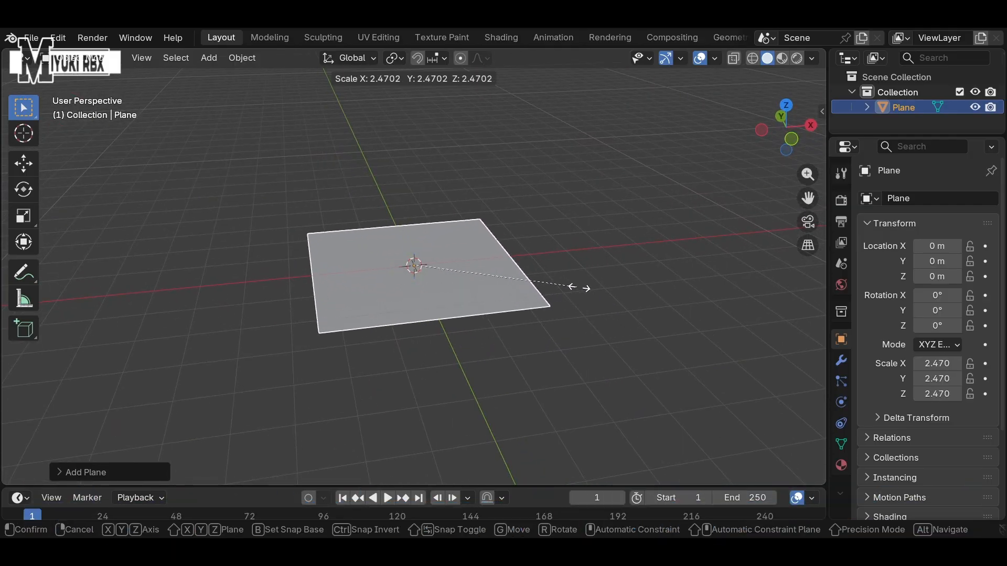
{"action": "left_click", "coordinate": [745, 321]}
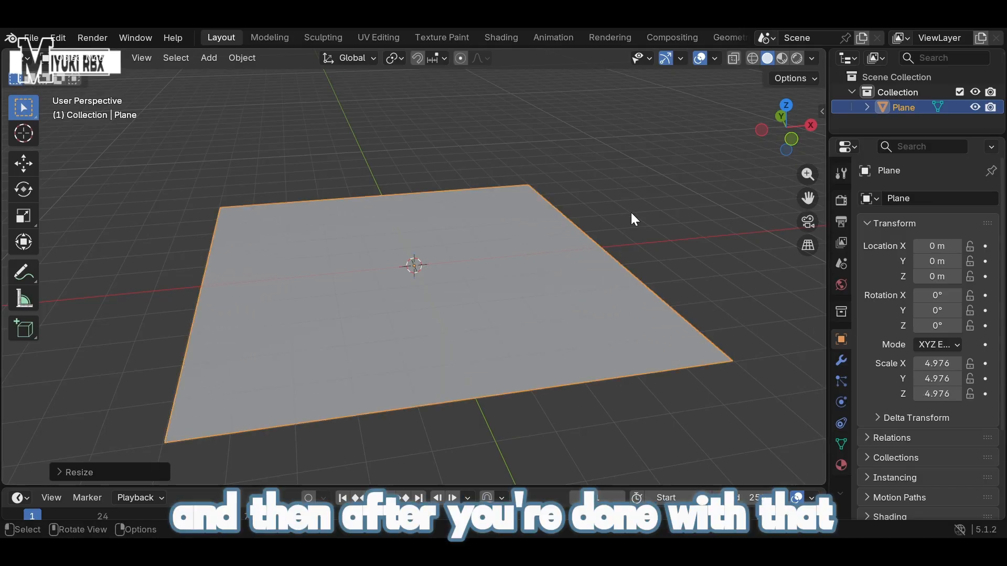
Add a particle system to the plane, set its type to Hair and enable the Advanced option.
{"action": "left_click", "coordinate": [842, 381]}
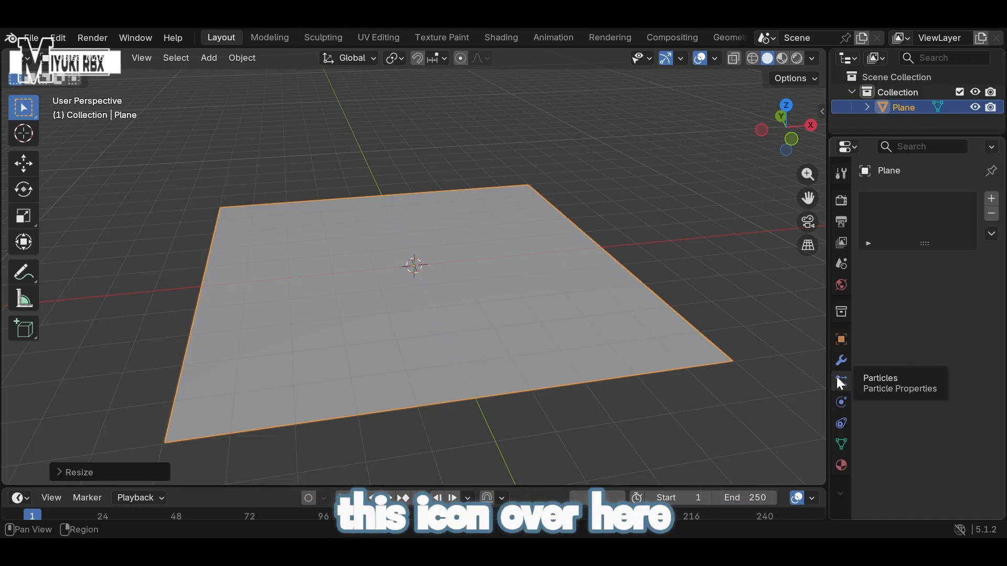
{"action": "left_click", "coordinate": [995, 203]}
{"action": "scroll", "coordinate": [944, 290], "scroll_direction": "down", "scroll_amount": 2}
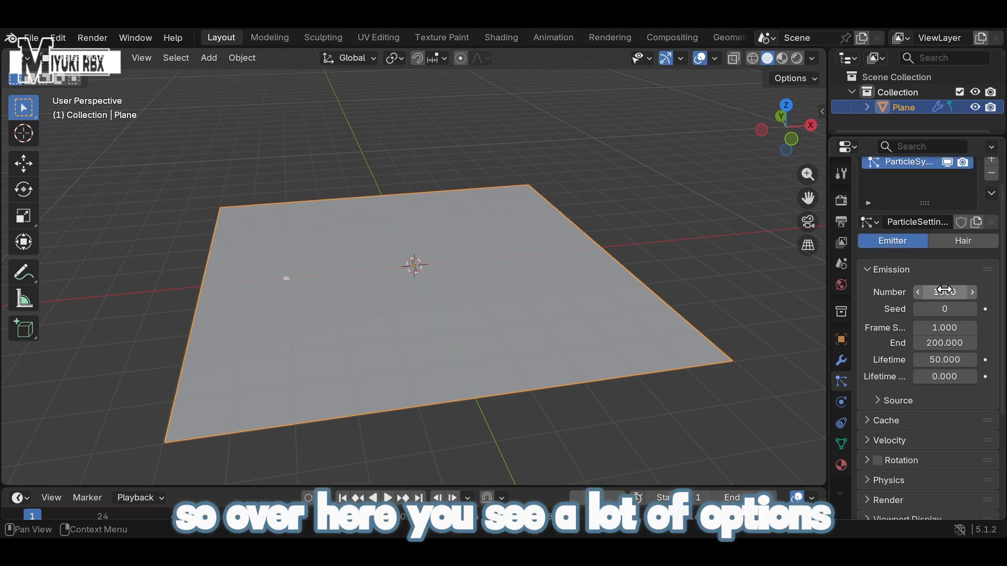
{"action": "scroll", "coordinate": [944, 290], "scroll_direction": "down", "scroll_amount": 1}
{"action": "scroll", "coordinate": [944, 288], "scroll_direction": "up", "scroll_amount": 3}
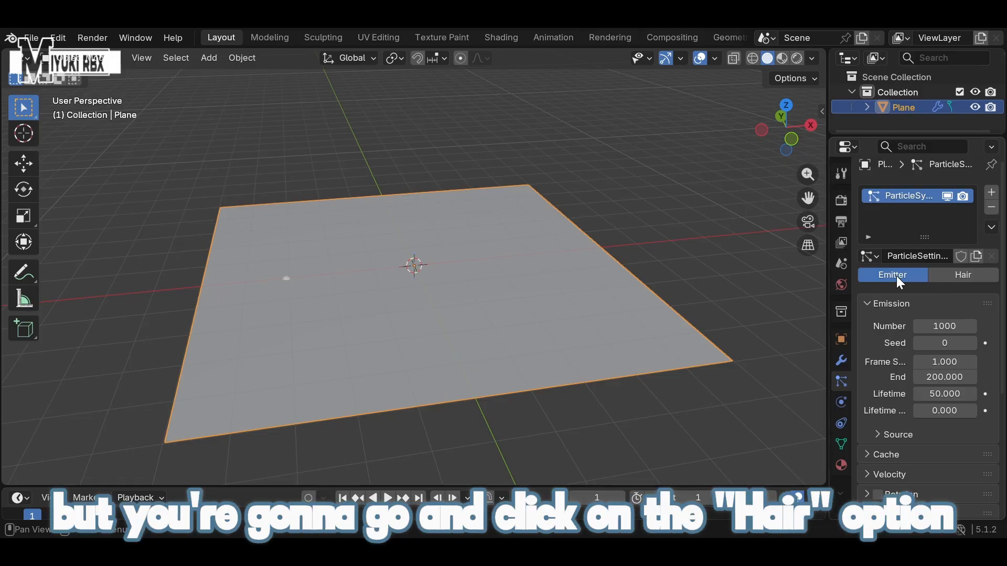
{"action": "left_click", "coordinate": [966, 280]}
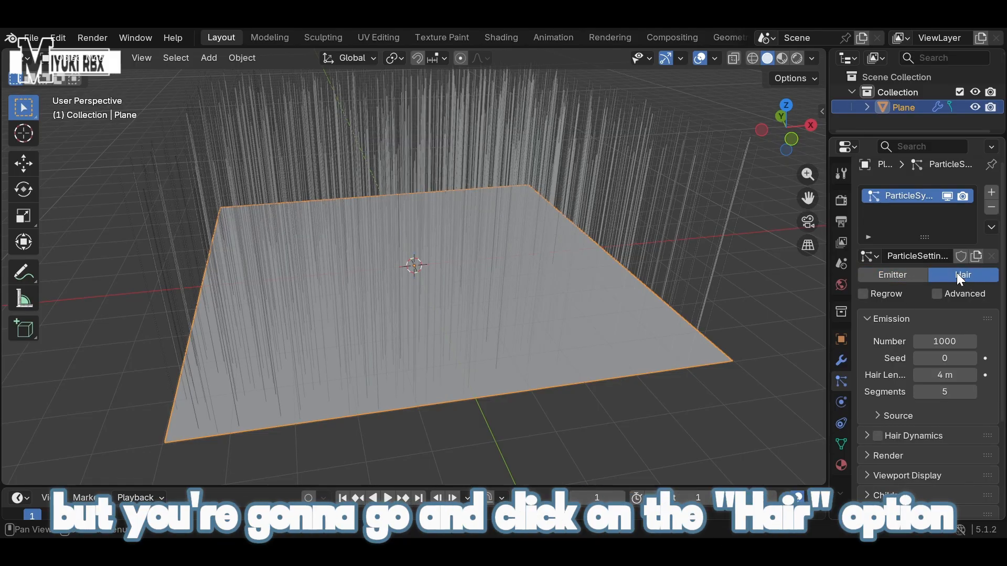
{"action": "left_click", "coordinate": [940, 295]}
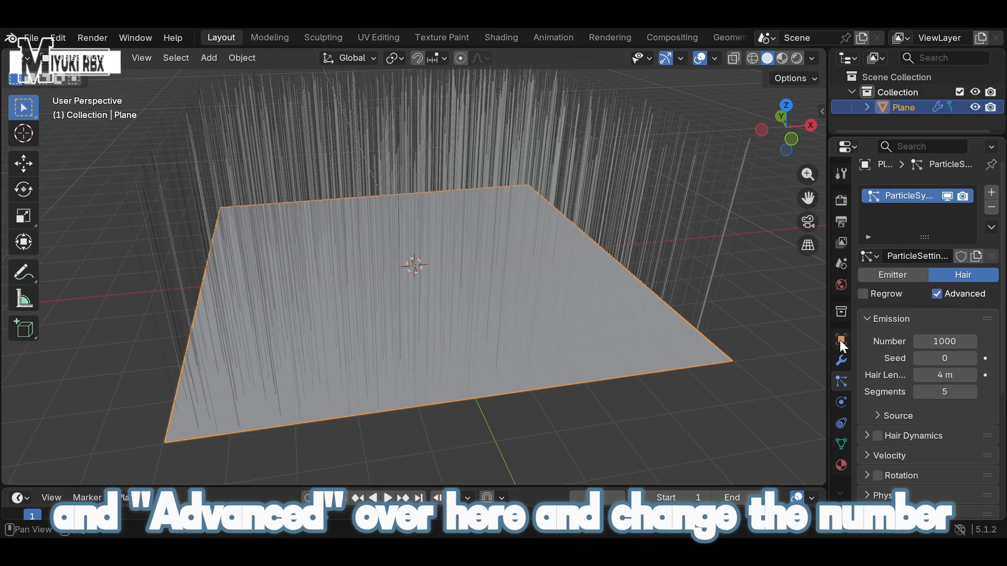
Widen the properties area and set the hair particle emission number to 50000.
{"action": "left_click_drag", "start_coordinate": [828, 336], "coordinate": [740, 340]}
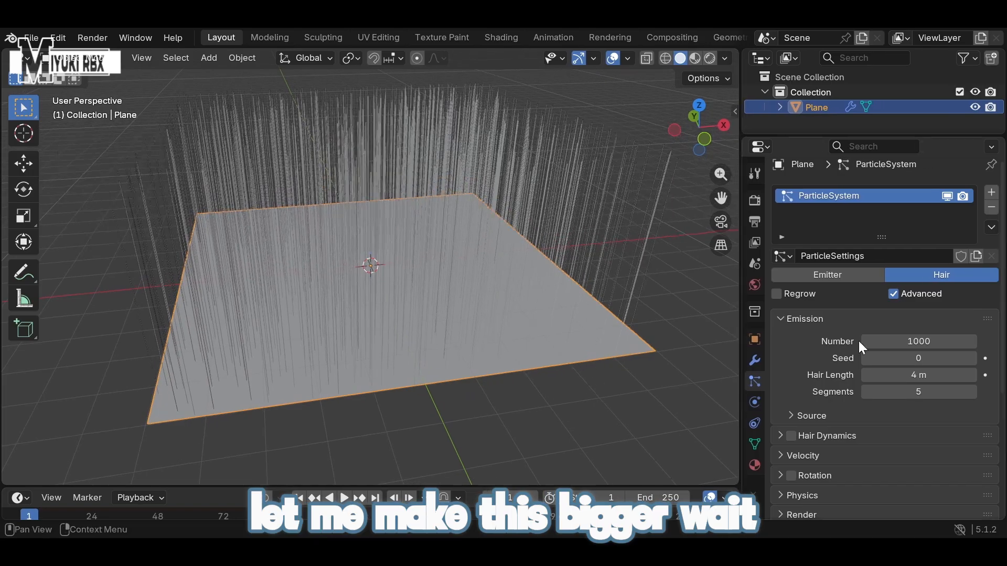
{"action": "left_click", "coordinate": [924, 340]}
{"action": "type", "text": "50"}
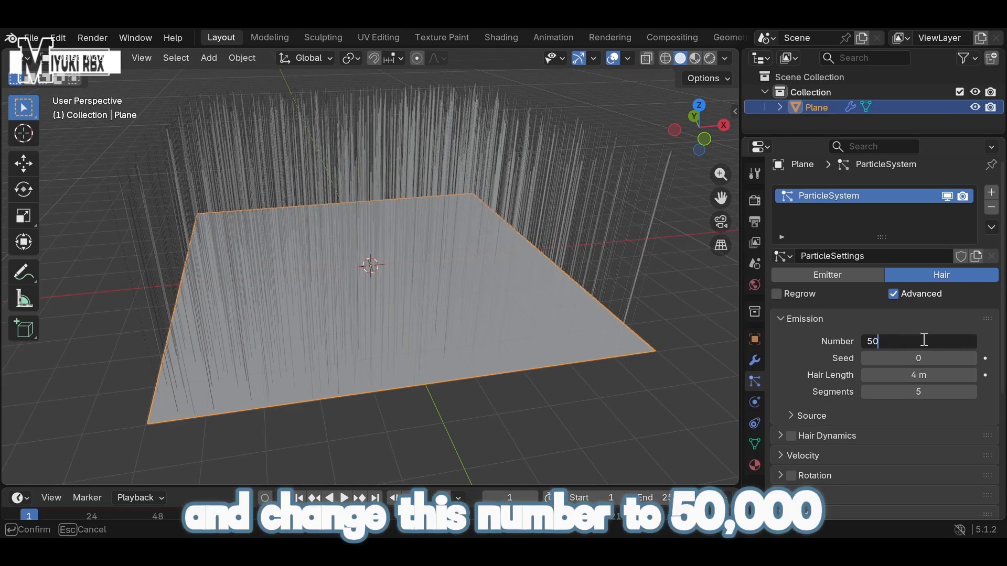
{"action": "type", "text": "000"}
{"action": "key", "text": "Return"}
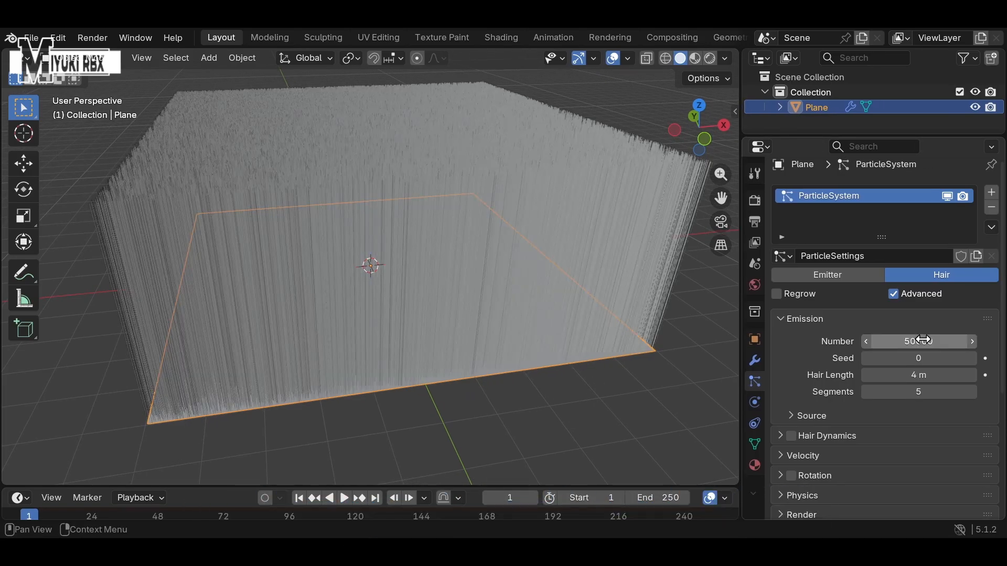
Shorten the plane's particle hair to a hair length of 0.3 m.
{"action": "middle_click_drag", "start_coordinate": [528, 253], "coordinate": [499, 253]}
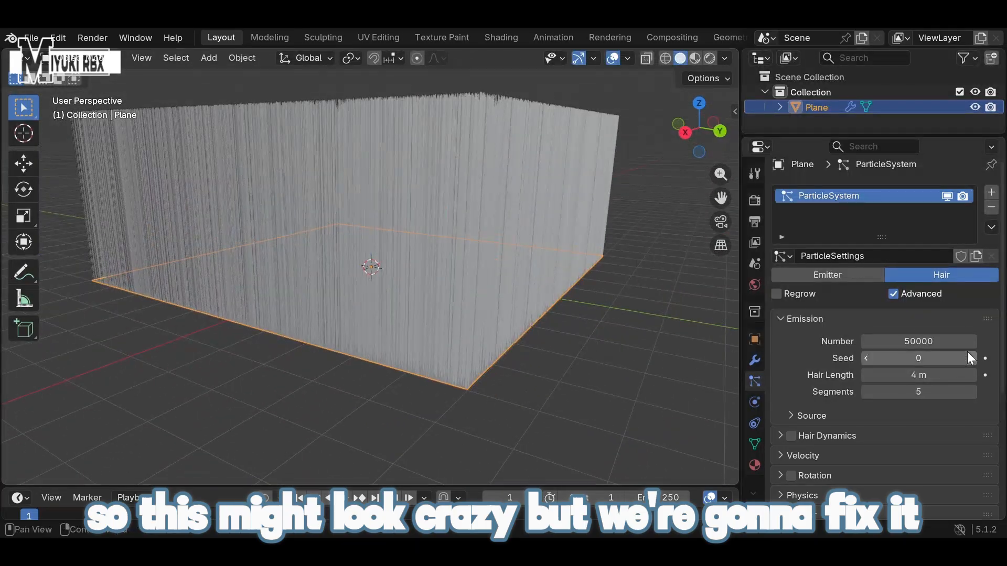
{"action": "left_click", "coordinate": [919, 375]}
{"action": "type", "text": "0"}
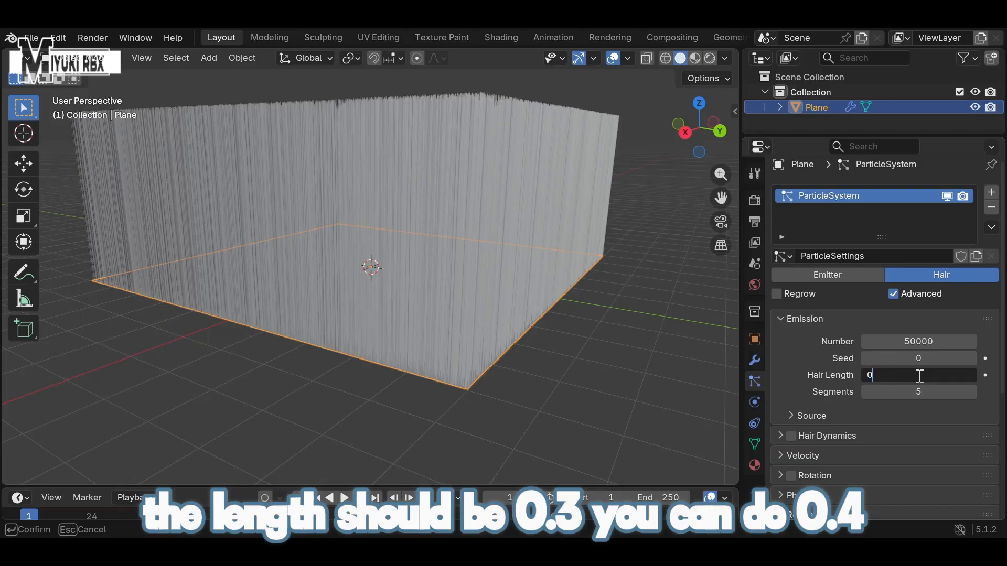
{"action": "type", "text": ".3"}
{"action": "key", "text": "Return"}
{"action": "scroll", "coordinate": [499, 307], "scroll_direction": "up", "scroll_amount": 5}
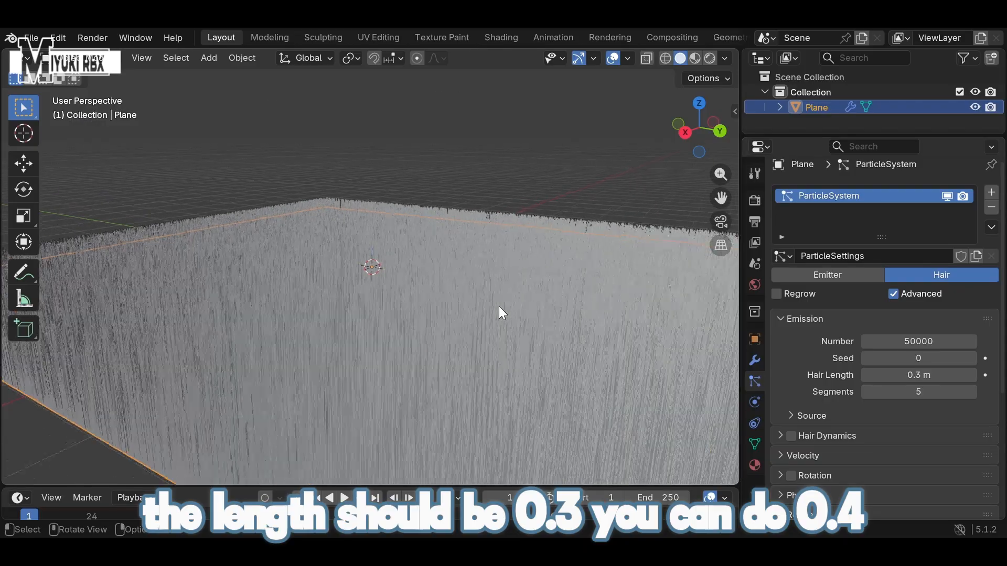
{"action": "scroll", "coordinate": [498, 306], "scroll_direction": "down", "scroll_amount": 2}
Try hair lengths of 0.4 m and 0.5 m on the plane's particle system.
{"action": "left_click", "coordinate": [904, 374]}
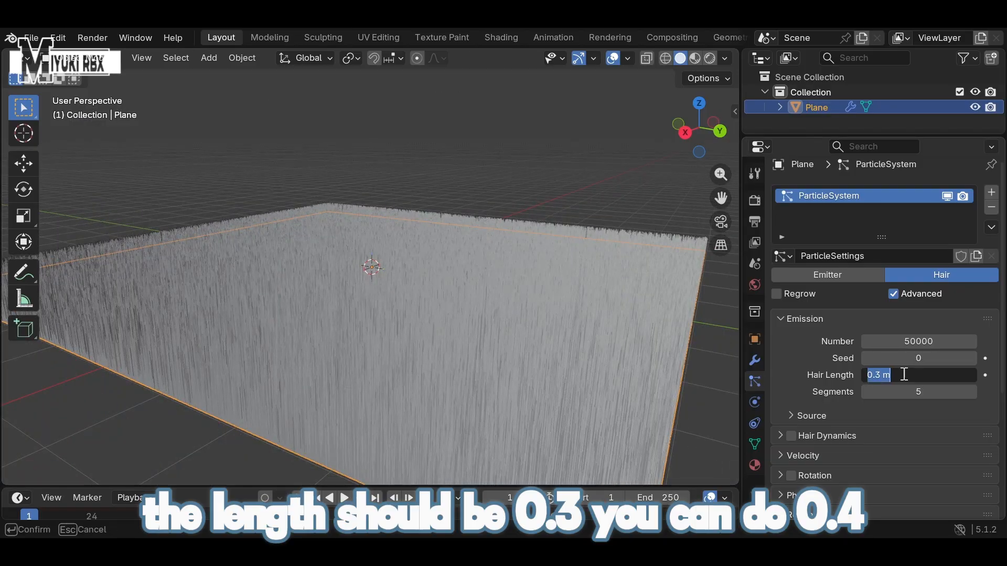
{"action": "type", "text": "0.4"}
{"action": "key", "text": "Return"}
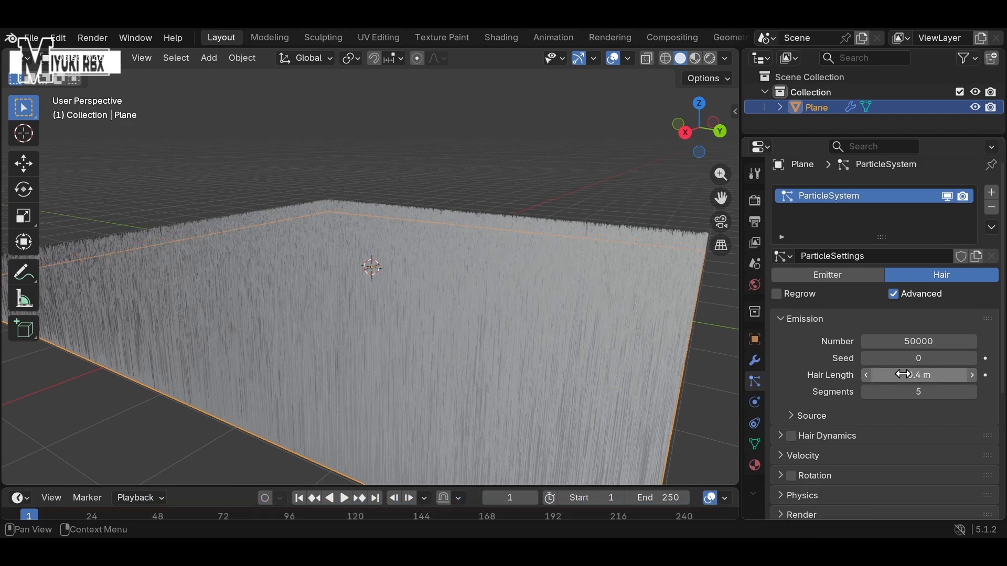
{"action": "left_click", "coordinate": [904, 374]}
{"action": "type", "text": "0.5"}
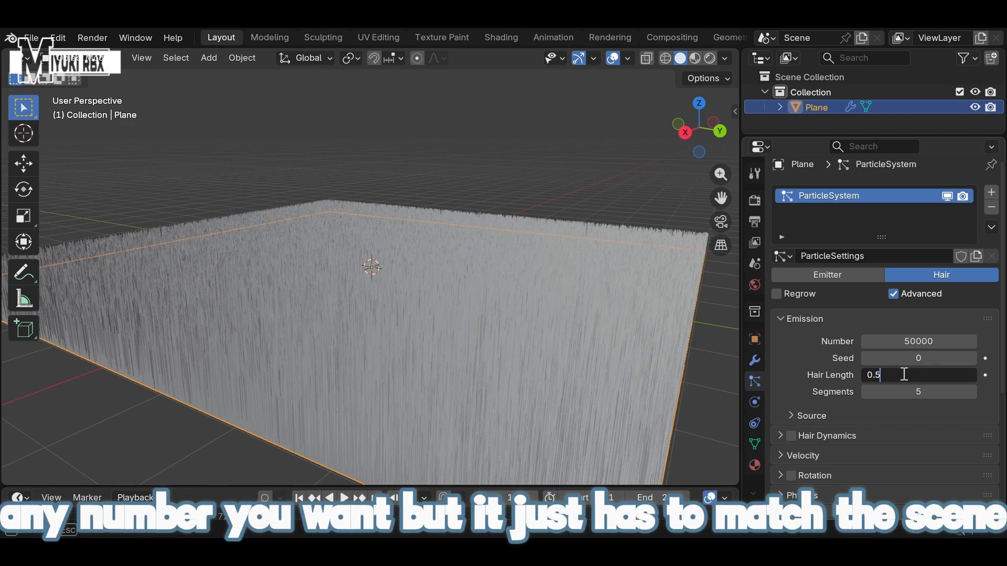
{"action": "key", "text": "Return"}
Set the hair length back to 0.3 m.
{"action": "left_click", "coordinate": [904, 375]}
{"action": "type", "text": "0."}
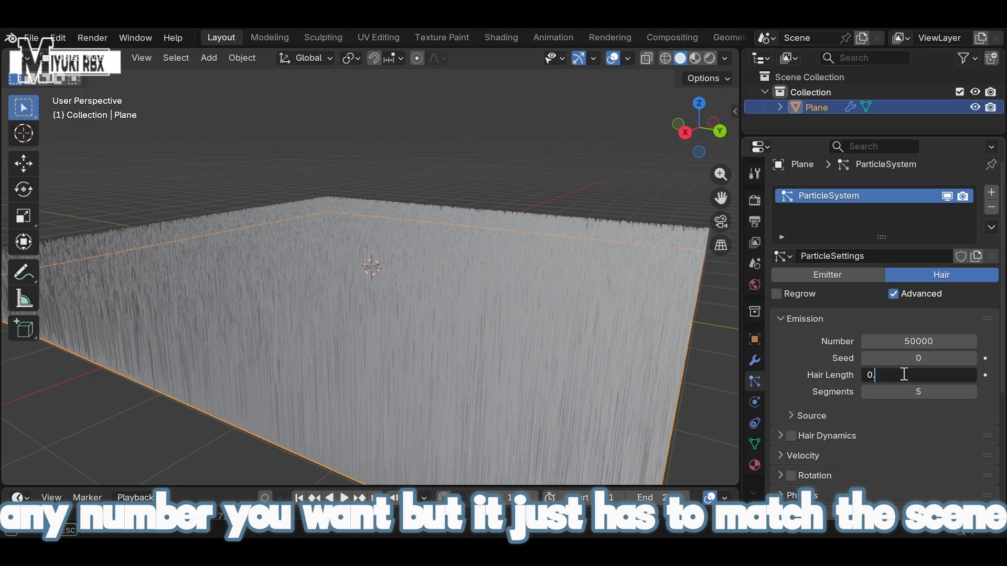
{"action": "type", "text": "3"}
{"action": "key", "text": "Return"}
Set the Brownian force in the particle system's physics settings to 0.137 to make the hair strands irregular.
{"action": "scroll", "coordinate": [902, 375], "scroll_direction": "down", "scroll_amount": 3}
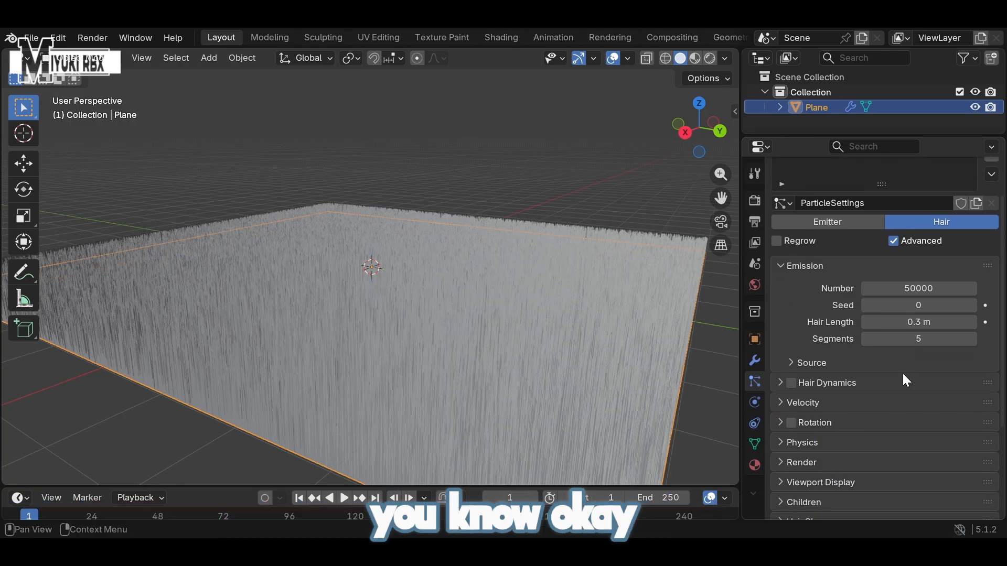
{"action": "middle_click_drag", "start_coordinate": [570, 355], "coordinate": [569, 355]}
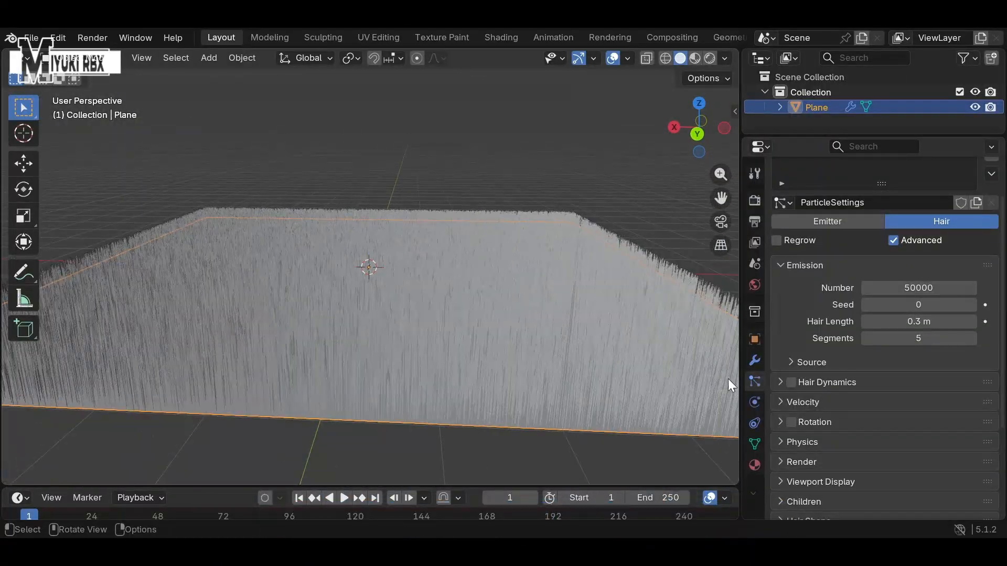
{"action": "scroll", "coordinate": [798, 406], "scroll_direction": "down", "scroll_amount": 2}
{"action": "scroll", "coordinate": [797, 405], "scroll_direction": "down", "scroll_amount": 4}
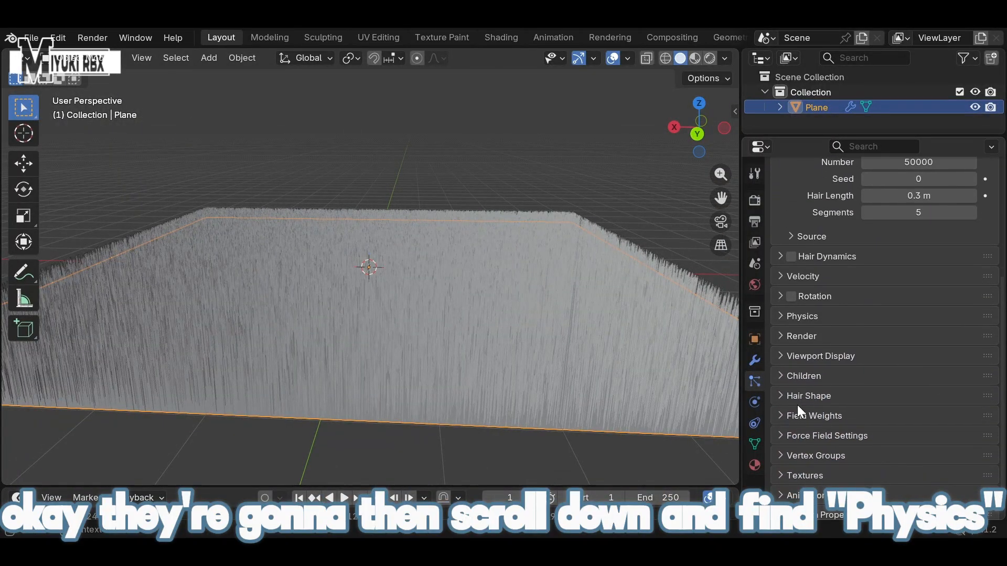
{"action": "left_click", "coordinate": [794, 316]}
{"action": "scroll", "coordinate": [892, 361], "scroll_direction": "down", "scroll_amount": 1}
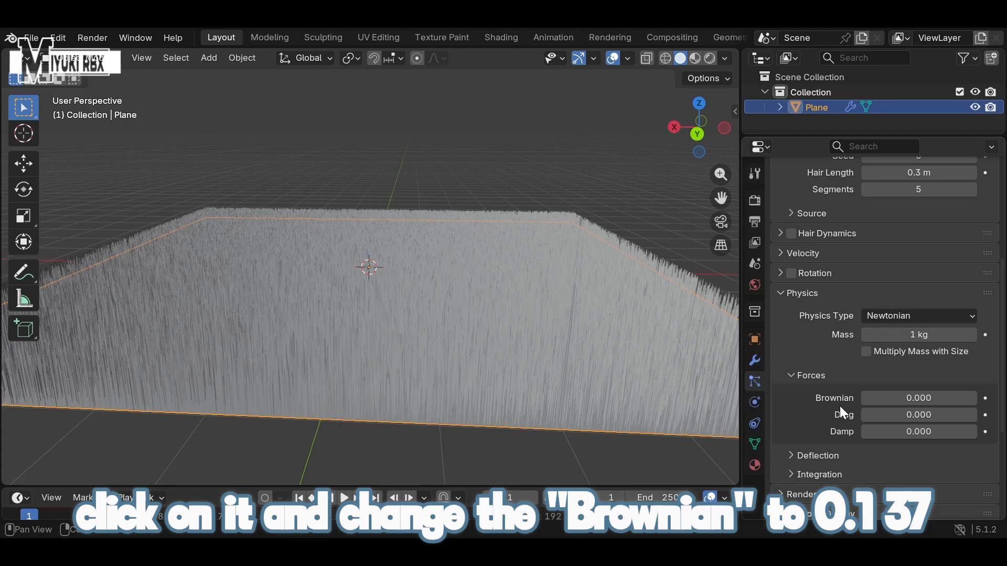
{"action": "left_click", "coordinate": [907, 394]}
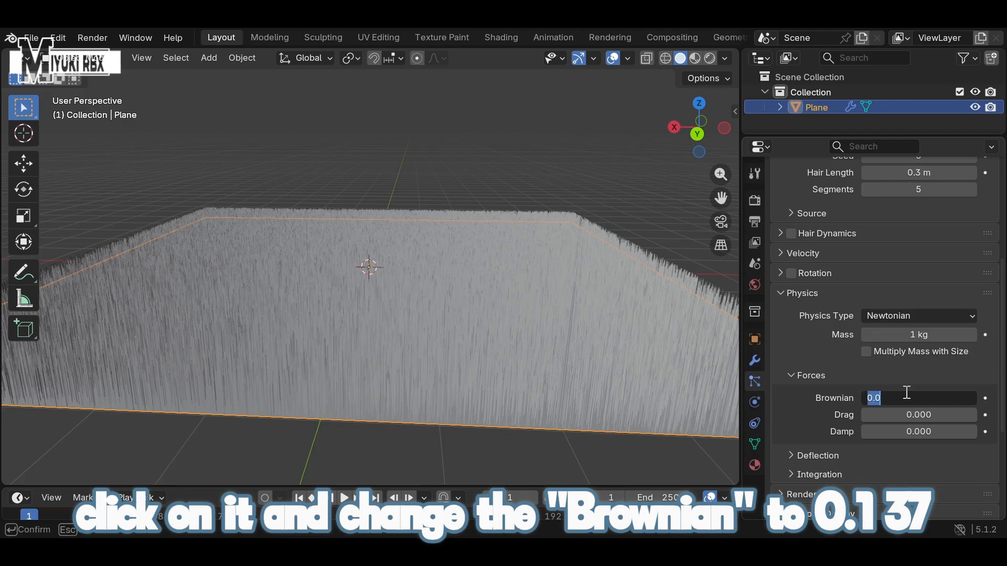
{"action": "type", "text": "0.137"}
{"action": "key", "text": "Return"}
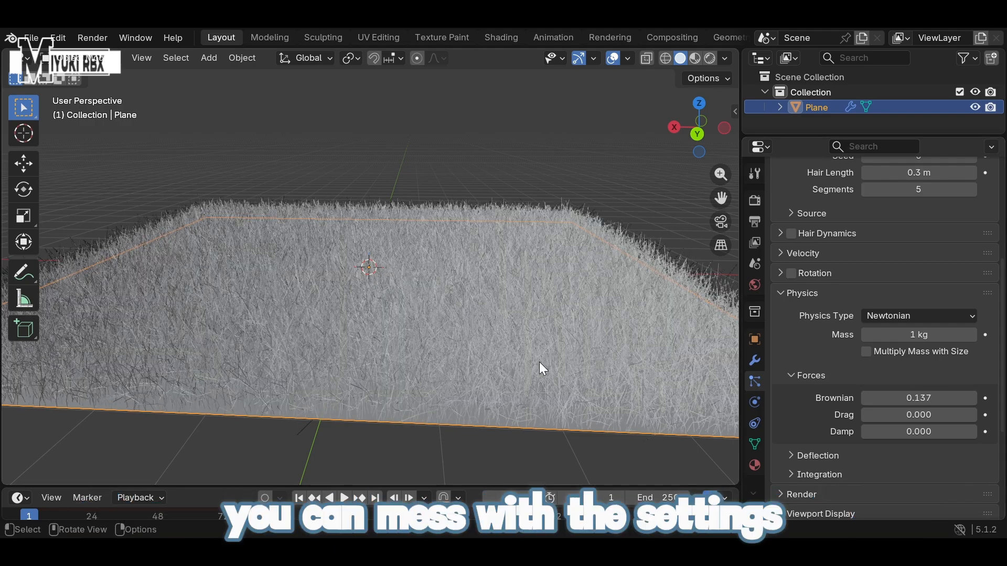
Adjust the strand shape of the plane's particle hair, trying 0.395 and 1, and settle on about 0.175.
{"action": "middle_click_drag", "start_coordinate": [539, 362], "coordinate": [582, 344]}
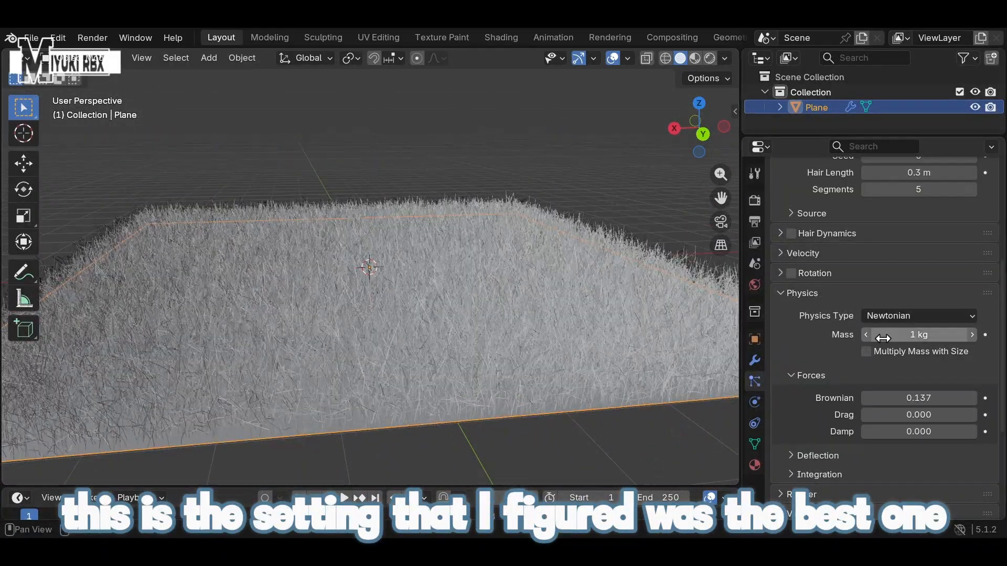
{"action": "scroll", "coordinate": [883, 338], "scroll_direction": "down", "scroll_amount": 1}
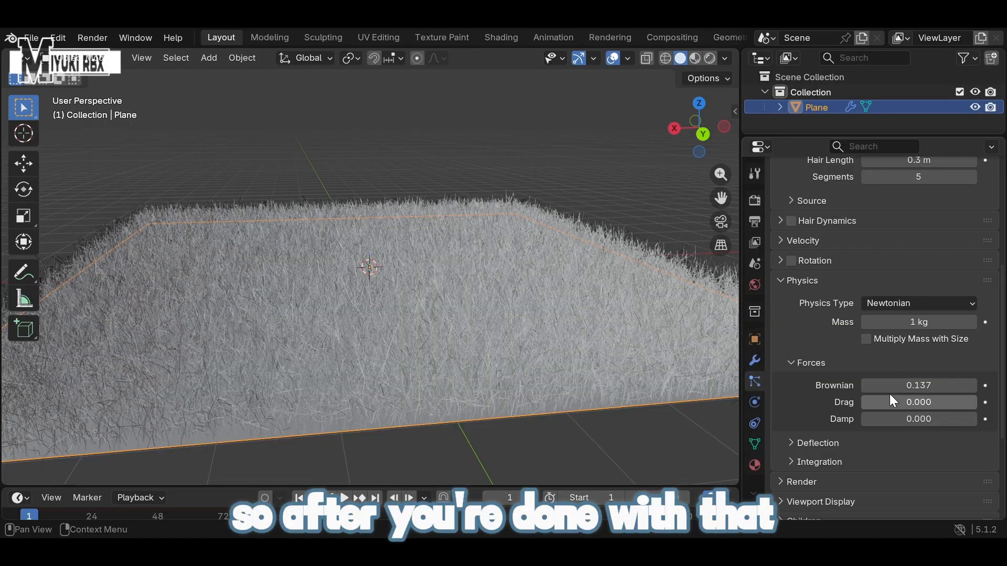
{"action": "scroll", "coordinate": [866, 291], "scroll_direction": "up", "scroll_amount": 8}
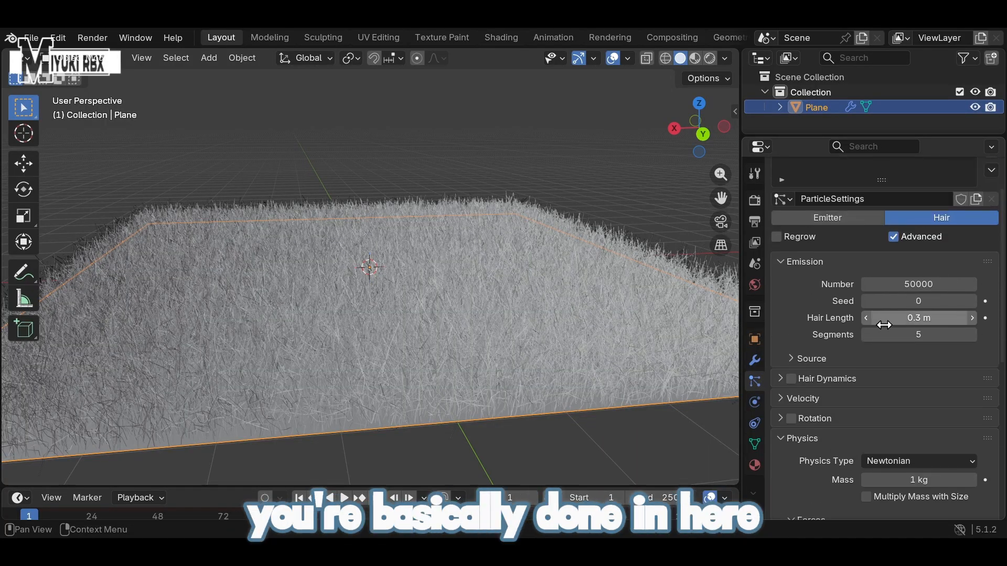
{"action": "scroll", "coordinate": [883, 322], "scroll_direction": "down", "scroll_amount": 8}
{"action": "scroll", "coordinate": [884, 326], "scroll_direction": "down", "scroll_amount": 5}
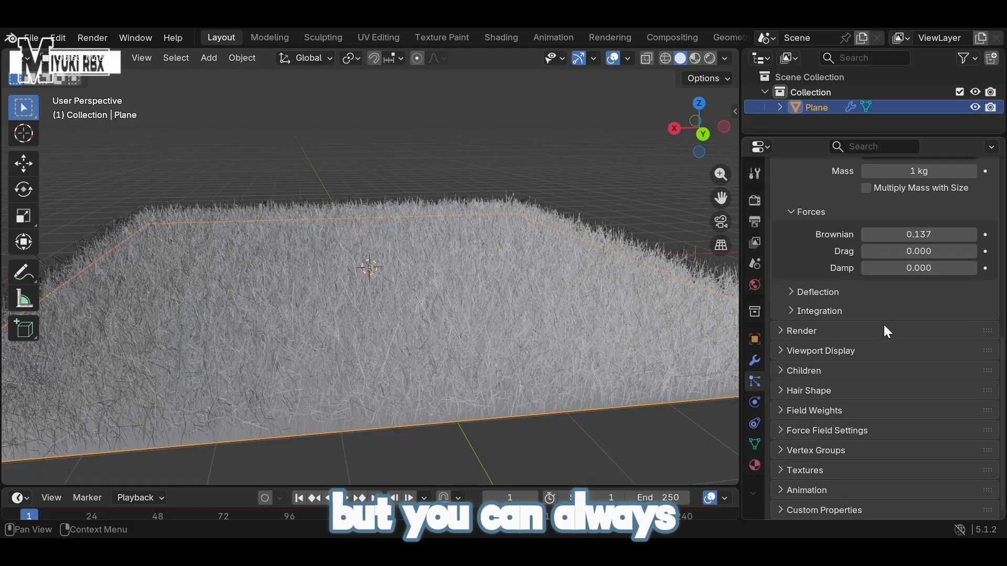
{"action": "left_click", "coordinate": [779, 390]}
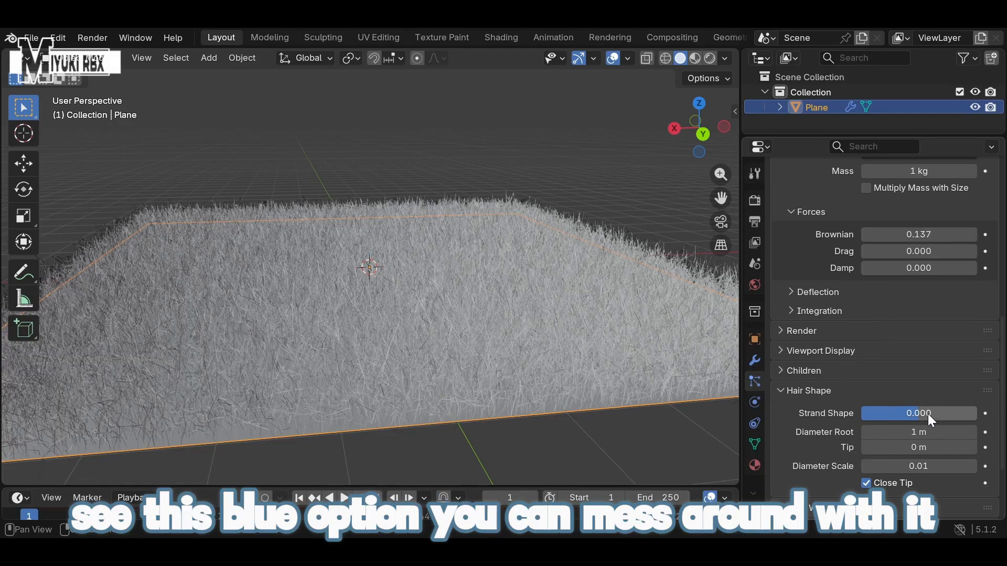
{"action": "left_click_drag", "start_coordinate": [912, 416], "coordinate": [939, 413]}
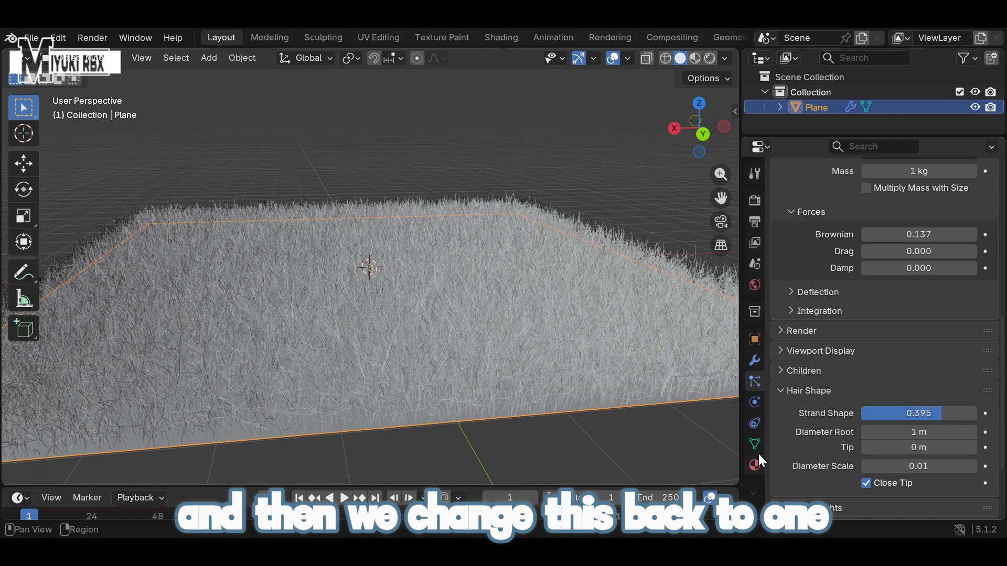
{"action": "left_click", "coordinate": [899, 416]}
{"action": "type", "text": "1"}
{"action": "key", "text": "Return"}
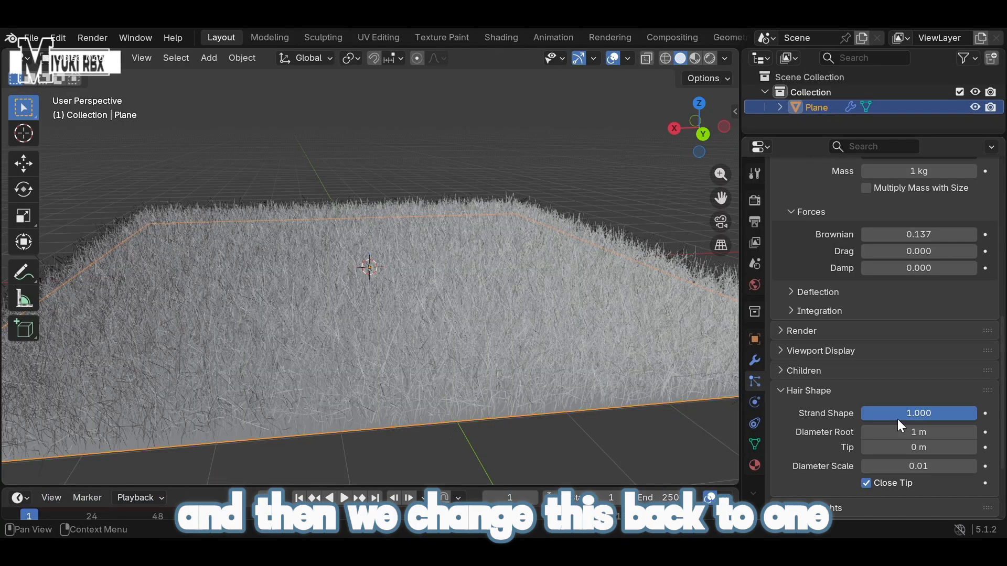
{"action": "left_click_drag", "start_coordinate": [897, 420], "coordinate": [930, 413]}
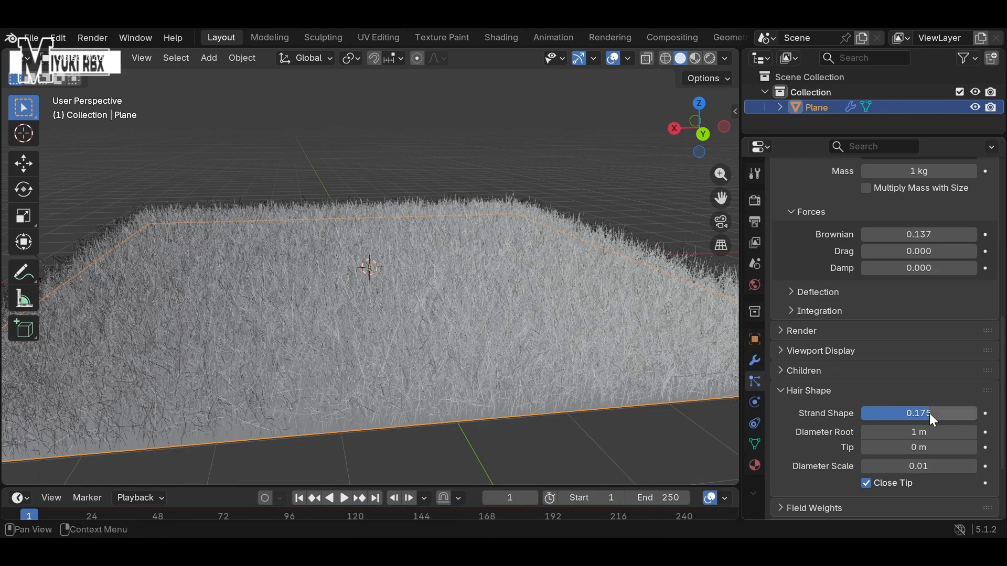
Add a new material to the plane and load OIP.webp as an image texture for its base color.
{"action": "left_click", "coordinate": [755, 466]}
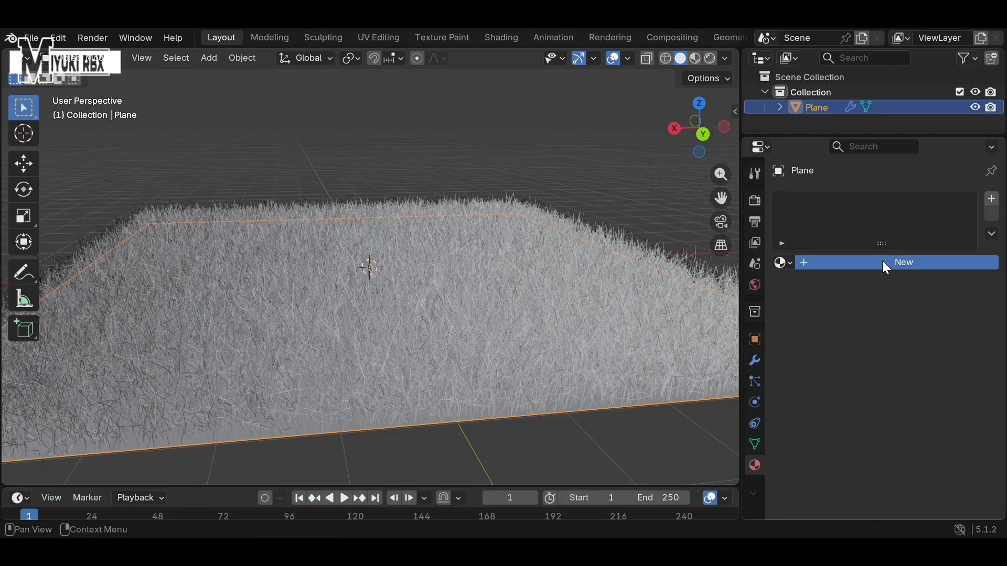
{"action": "left_click", "coordinate": [840, 268]}
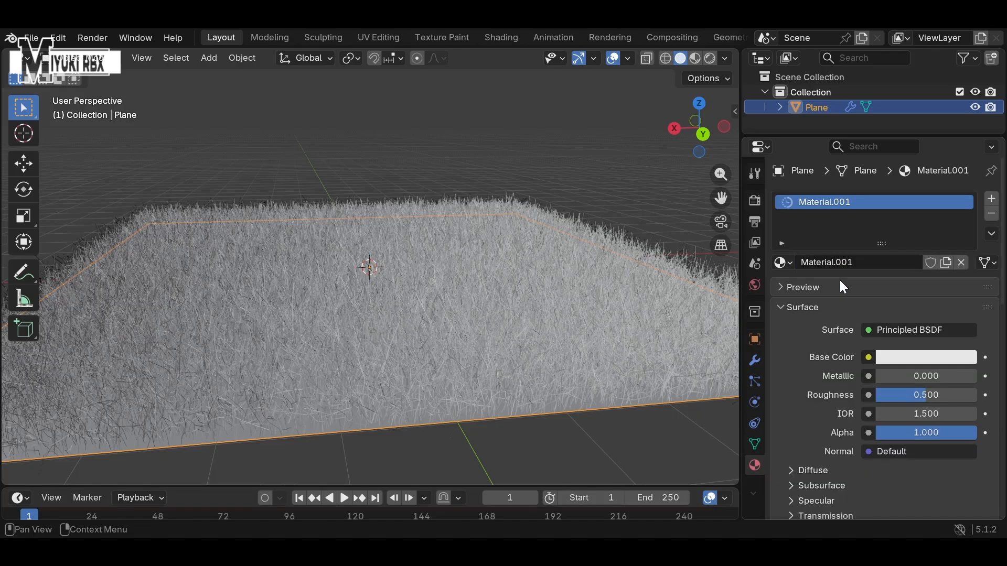
{"action": "scroll", "coordinate": [861, 357], "scroll_direction": "down", "scroll_amount": 1}
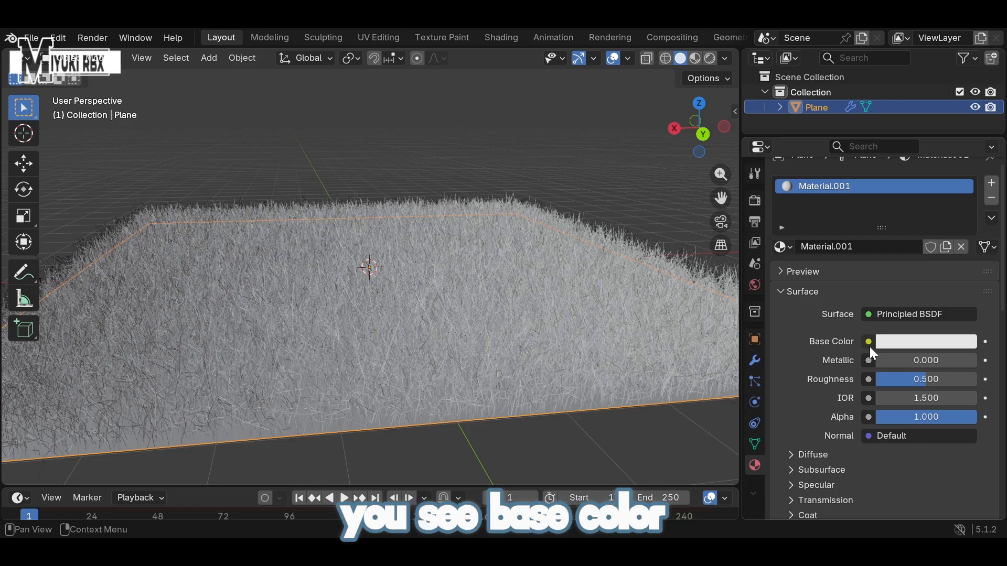
{"action": "left_click", "coordinate": [869, 342]}
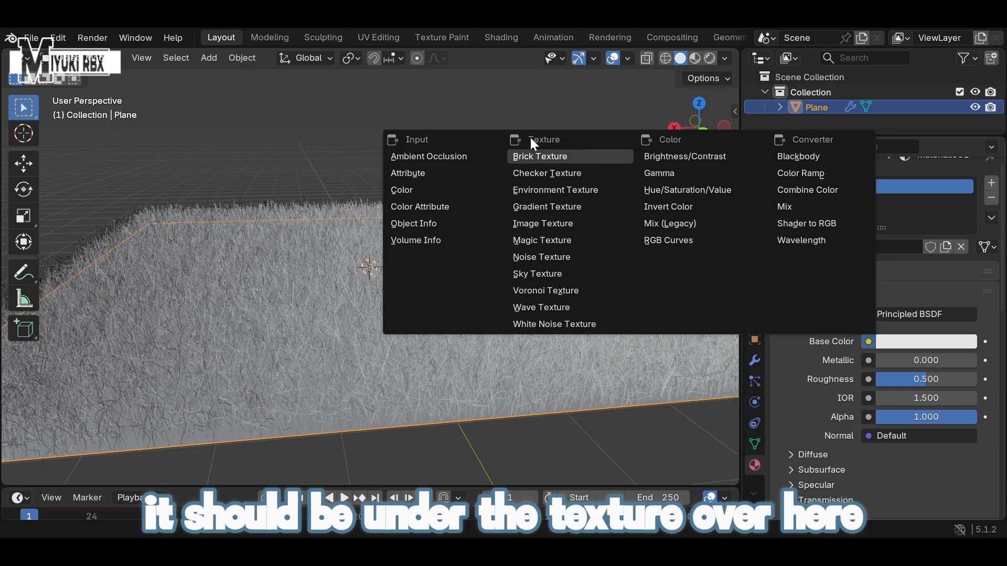
{"action": "left_click", "coordinate": [533, 225]}
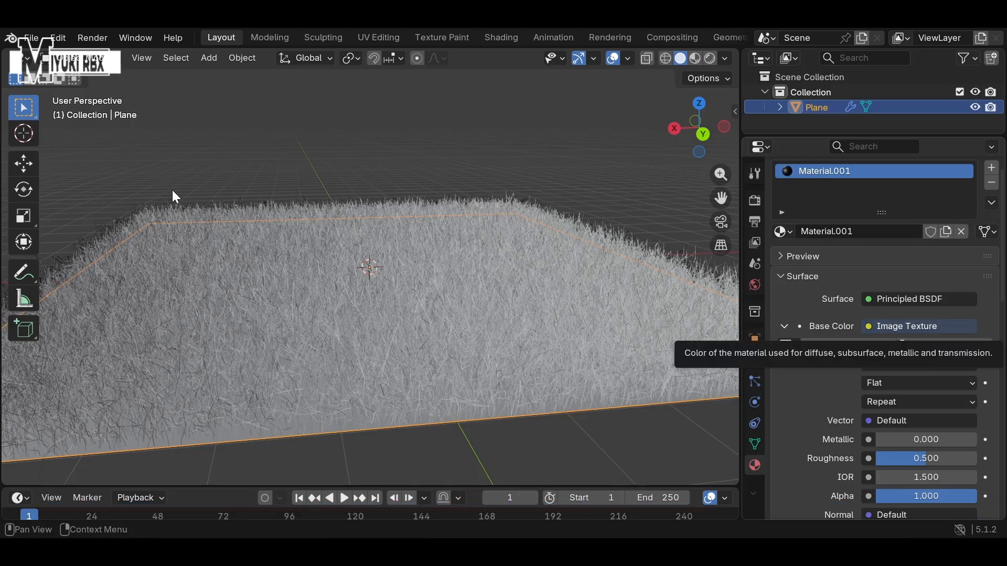
{"action": "left_click", "coordinate": [743, 489]}
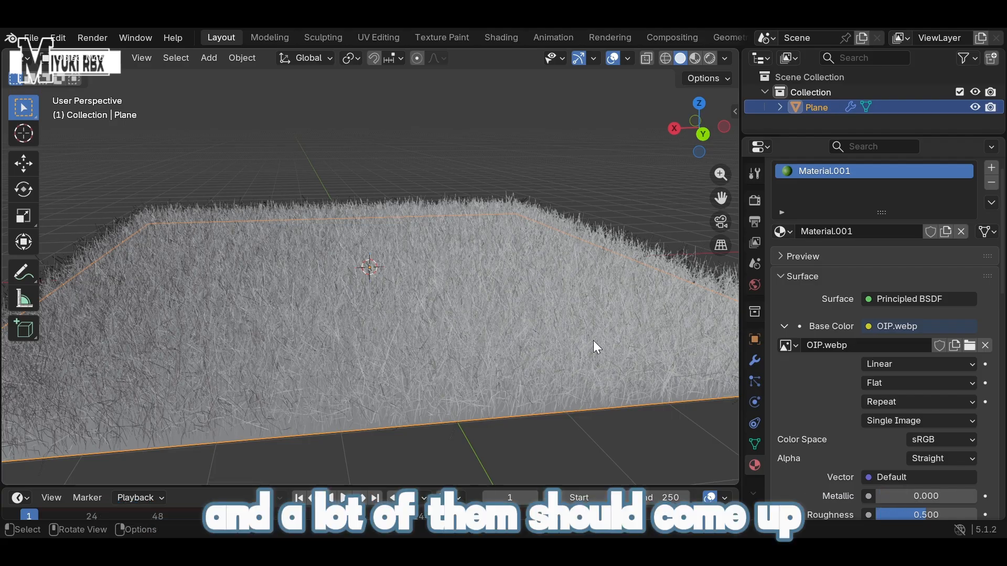
Switch the viewport shading to Material Preview to show the image texture on the grass.
{"action": "scroll", "coordinate": [832, 376], "scroll_direction": "down", "scroll_amount": 2}
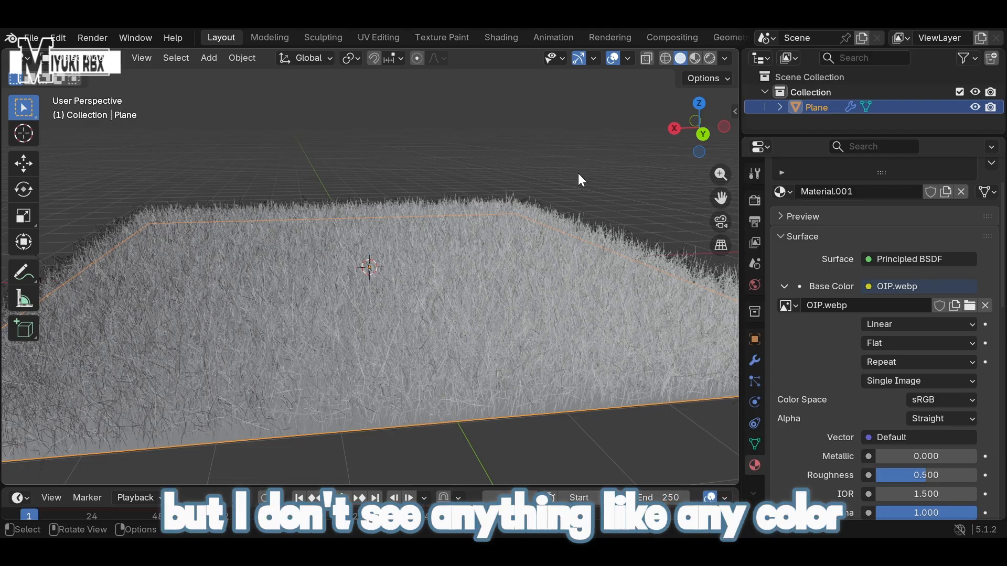
{"action": "left_click", "coordinate": [693, 56]}
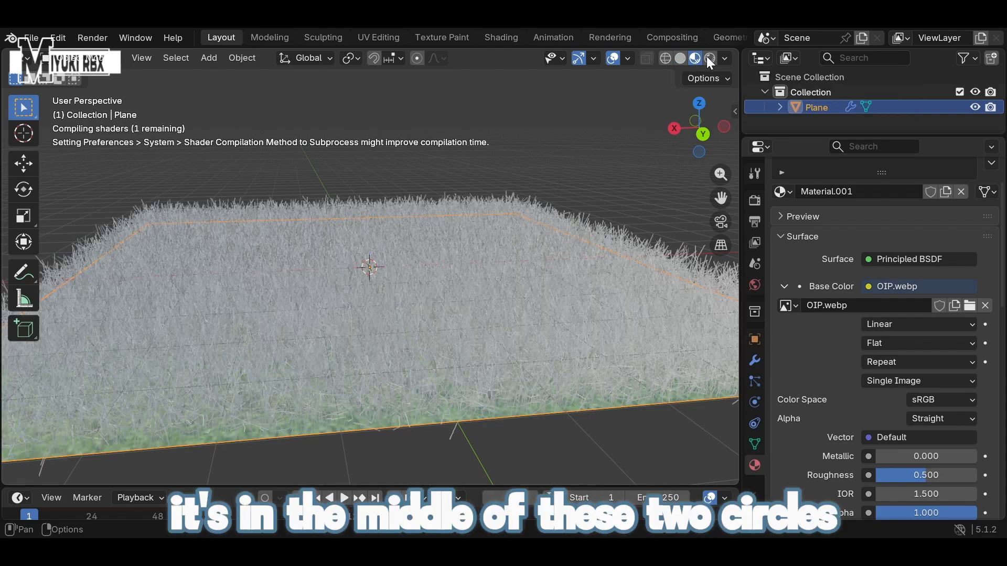
{"action": "middle_click_drag", "start_coordinate": [479, 160], "coordinate": [481, 160]}
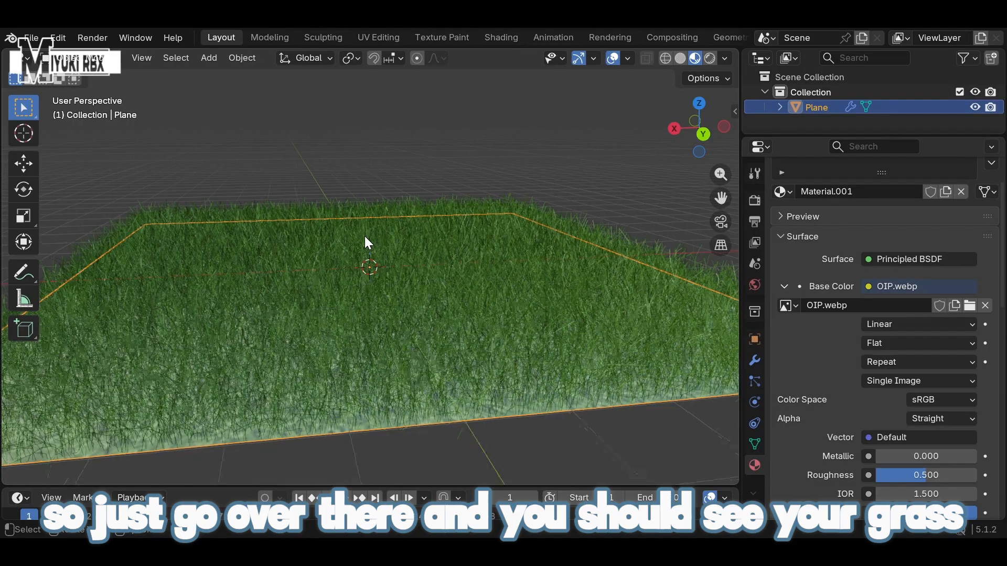